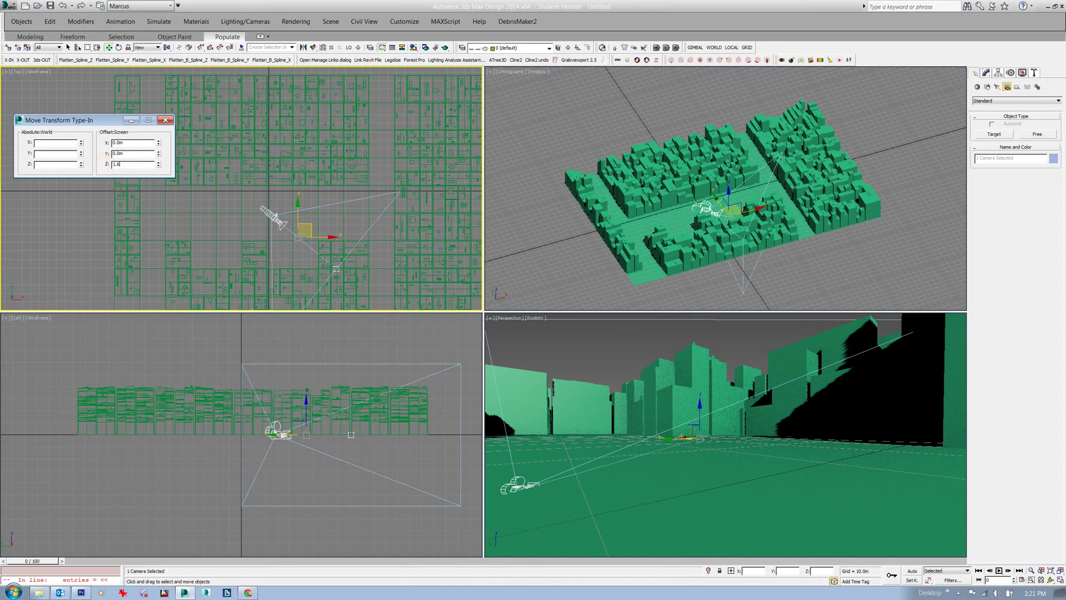
# Raise the camera 1.6 m along Z and show the Camera001 view in the Perspective viewport.
pyautogui.press('Return')
pyautogui.rightClick(606, 345)
pyautogui.press('c')
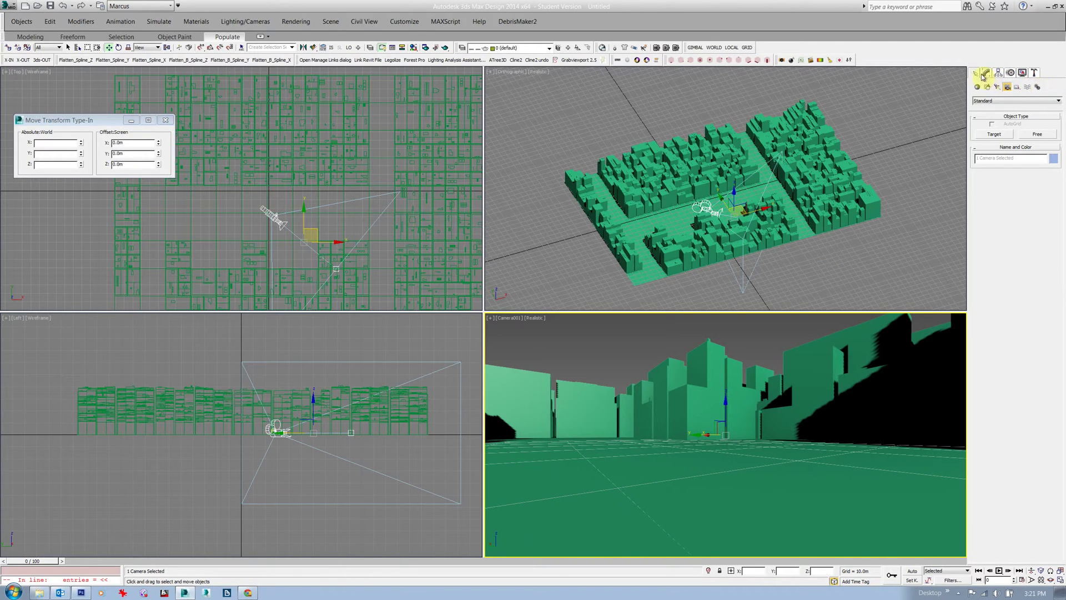
# Switch the Command Panel to Utilities and bring up the More... utilities list.
pyautogui.click(1034, 72)
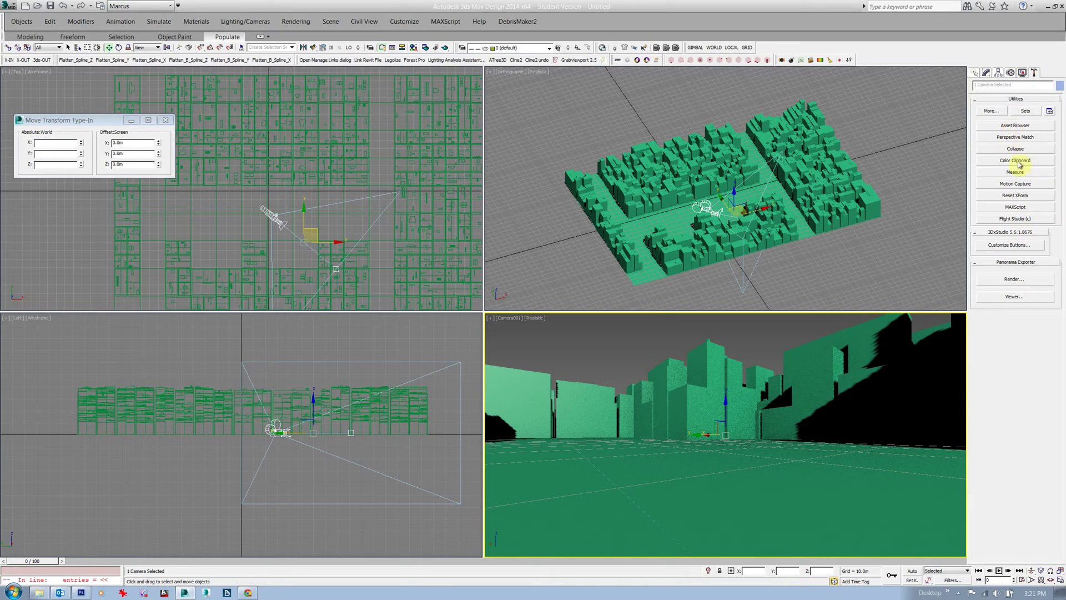
pyautogui.click(993, 111)
# Add the Panorama Exporter utility and open its render settings.
pyautogui.click(358, 247)
pyautogui.click(414, 322)
pyautogui.click(992, 112)
pyautogui.click(346, 247)
pyautogui.click(403, 322)
pyautogui.click(1001, 280)
# Render a 2048x1024 panorama from the Camera001 viewport.
pyautogui.moveTo(110, 49); pyautogui.dragTo(282, 159)
pyautogui.scroll(-2, 350, 211)
pyautogui.scroll(2, 362, 248)
pyautogui.scroll(-4, 366, 257)
pyautogui.scroll(-4, 366, 258)
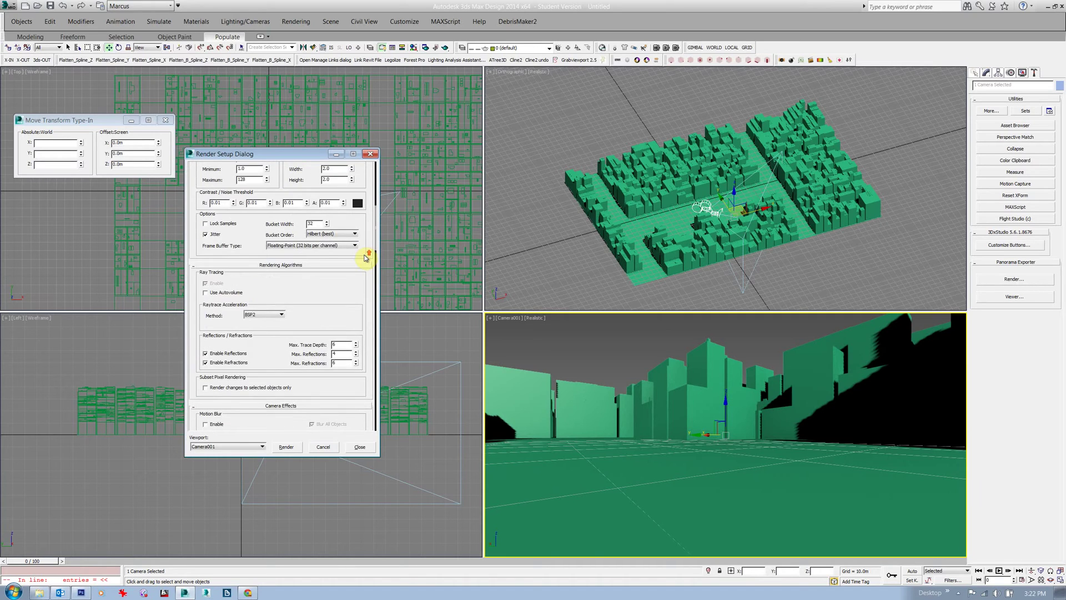
pyautogui.scroll(10, 331, 213)
pyautogui.click(324, 211)
pyautogui.click(295, 211)
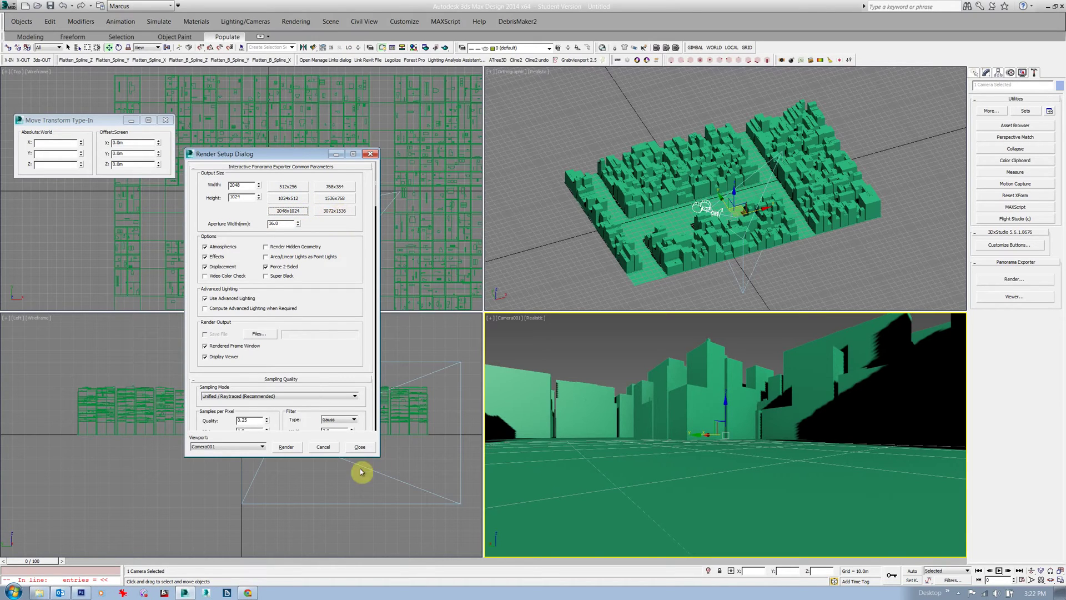
pyautogui.click(213, 449)
pyautogui.click(285, 447)
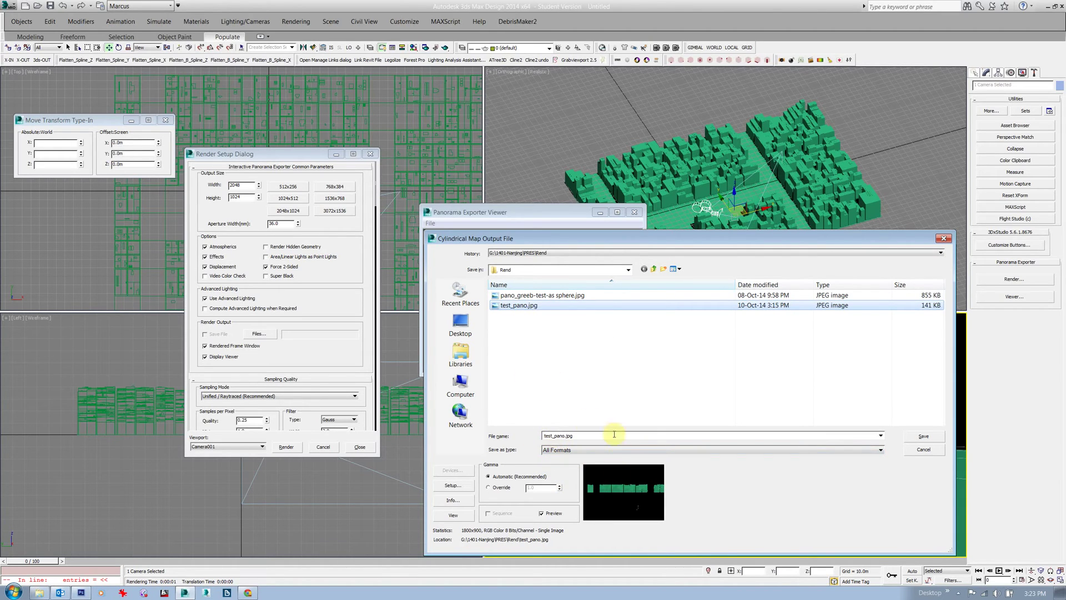
# Save the panorama as test_pano.jpg, overwriting the existing file and accepting the JPEG settings.
pyautogui.click(928, 438)
pyautogui.click(578, 334)
pyautogui.click(659, 453)
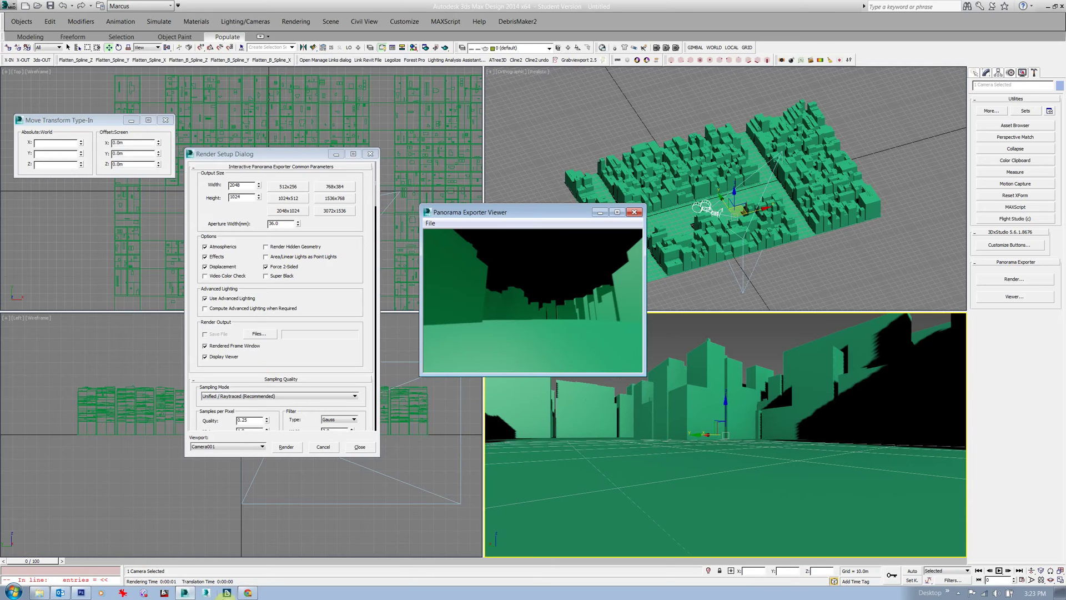
# In Photoshop, open test_pano.jpg from G:\1401-Nanjing\PRES\Rend.
pyautogui.click(81, 593)
pyautogui.doubleClick(303, 404)
pyautogui.click(372, 93)
pyautogui.click(330, 183)
pyautogui.moveTo(543, 139); pyautogui.dragTo(545, 247)
pyautogui.doubleClick(356, 185)
pyautogui.doubleClick(319, 145)
pyautogui.doubleClick(318, 135)
pyautogui.click(330, 126)
pyautogui.click(527, 341)
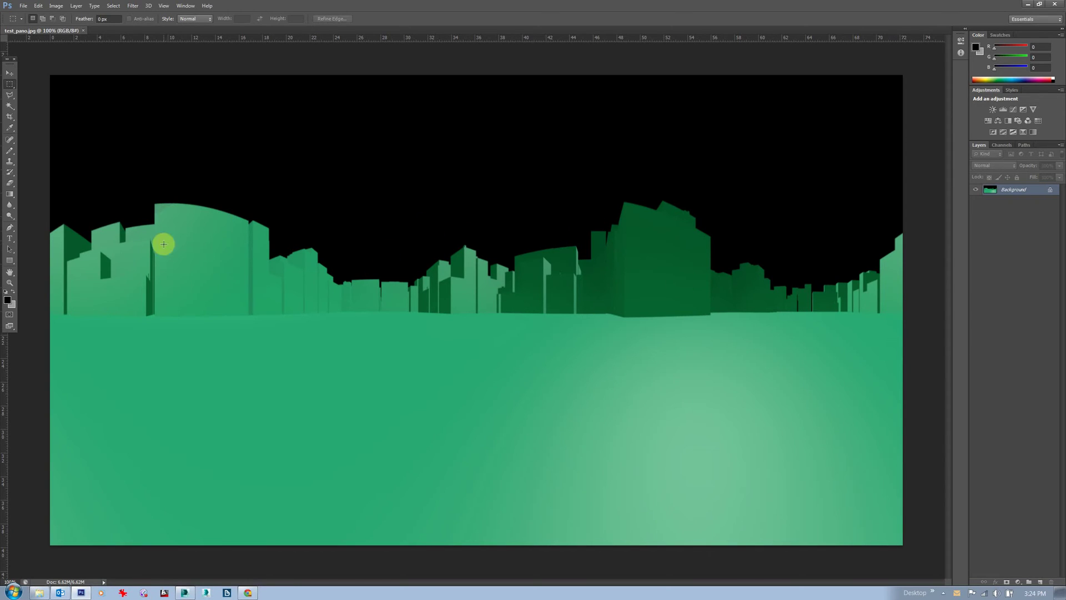
# Check Photoshop's Select menu, then return to 3ds Max and close the panorama viewer.
pyautogui.click(118, 7)
pyautogui.hotkey('alt', 'Tab')
pyautogui.click(634, 212)
# Close the panorama settings and set the Render Setup output preset to 70mm Panavision (cine).
pyautogui.click(367, 153)
pyautogui.click(426, 49)
pyautogui.moveTo(133, 68); pyautogui.dragTo(379, 120)
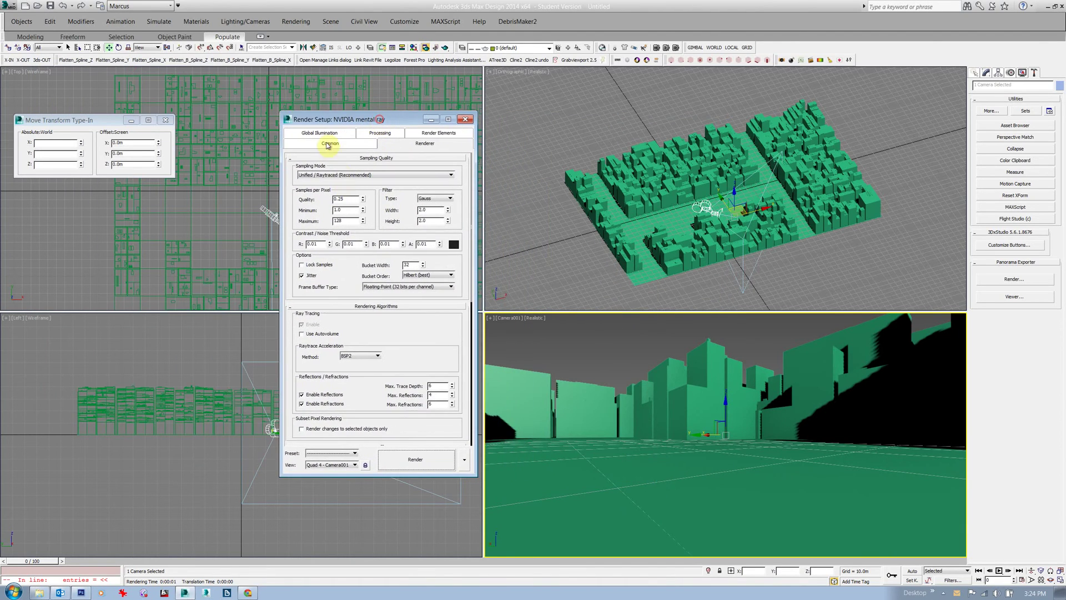
pyautogui.click(328, 144)
pyautogui.click(312, 274)
pyautogui.click(332, 322)
# Expand the Assign Renderer rollout on the Common tab.
pyautogui.click(417, 146)
pyautogui.click(305, 143)
pyautogui.scroll(-5, 422, 382)
pyautogui.click(383, 442)
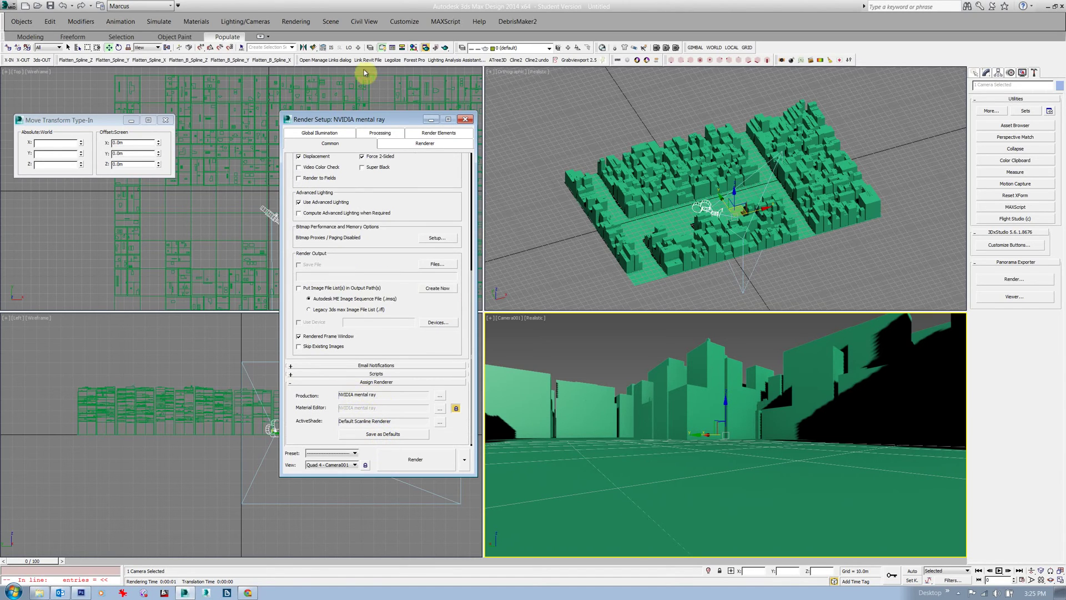
# Assign a mental ray WrapAround map (Map #1) as the Lens camera shader on the Renderer tab.
pyautogui.click(439, 396)
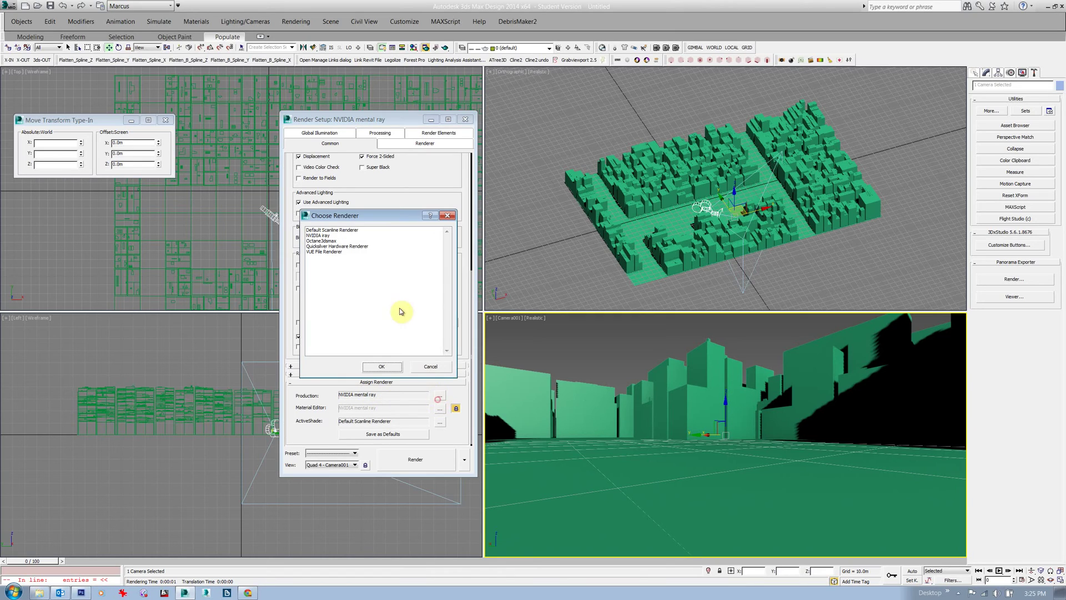
pyautogui.click(429, 366)
pyautogui.click(425, 144)
pyautogui.scroll(-7, 410, 358)
pyautogui.scroll(-4, 374, 348)
pyautogui.scroll(-2, 348, 305)
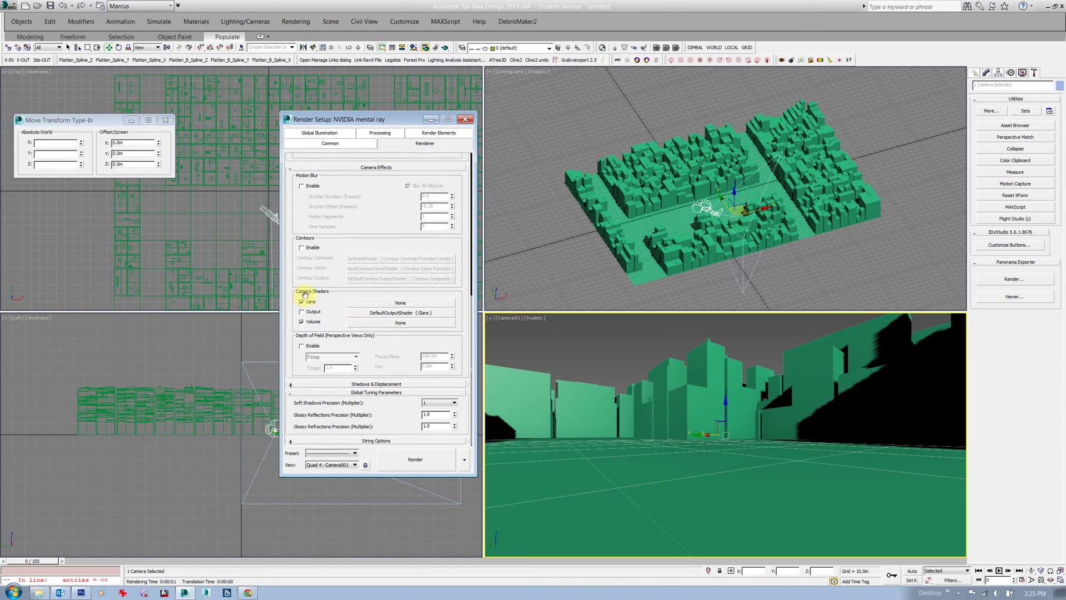
pyautogui.click(380, 302)
pyautogui.click(250, 133)
pyautogui.click(250, 132)
pyautogui.click(285, 209)
pyautogui.doubleClick(289, 209)
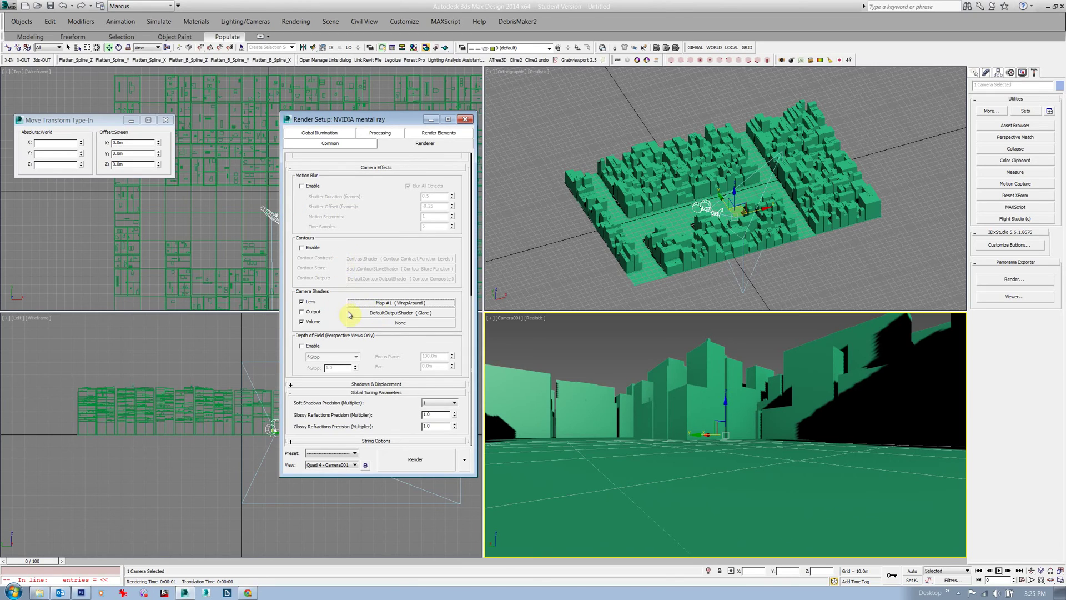
# Render Camera001 with mental ray, save it as test_pano.tif, and switch to Photoshop.
pyautogui.click(417, 460)
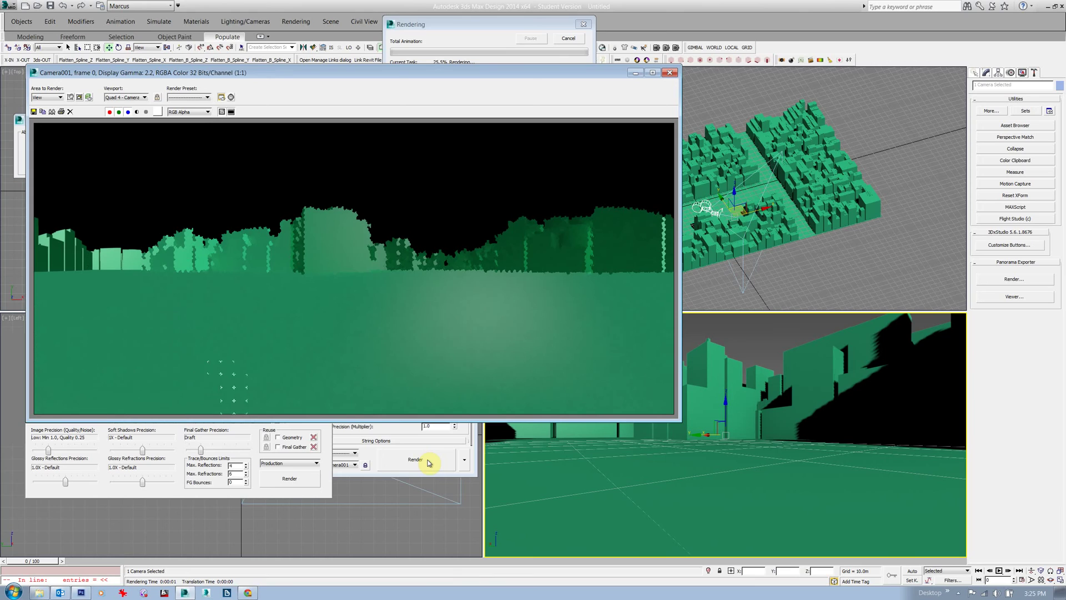
pyautogui.click(34, 112)
pyautogui.click(177, 286)
pyautogui.write('test_pano.tif')
pyautogui.press('Return')
pyautogui.click(360, 265)
pyautogui.click(670, 74)
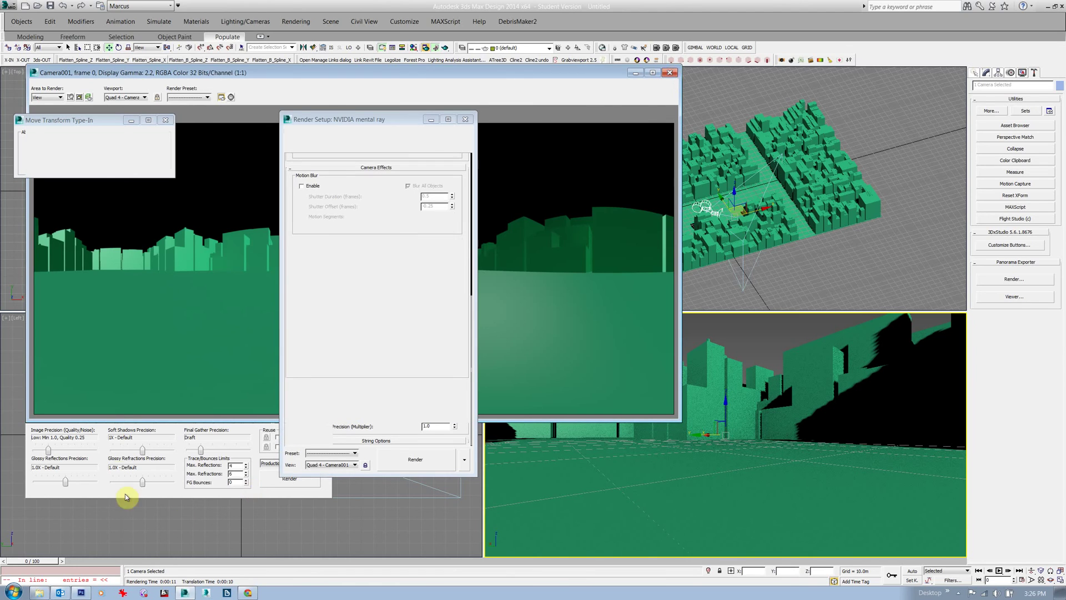
pyautogui.click(81, 592)
# Open test_pano.tif from the Rend folder in Photoshop.
pyautogui.hotkey('ctrl', 'o')
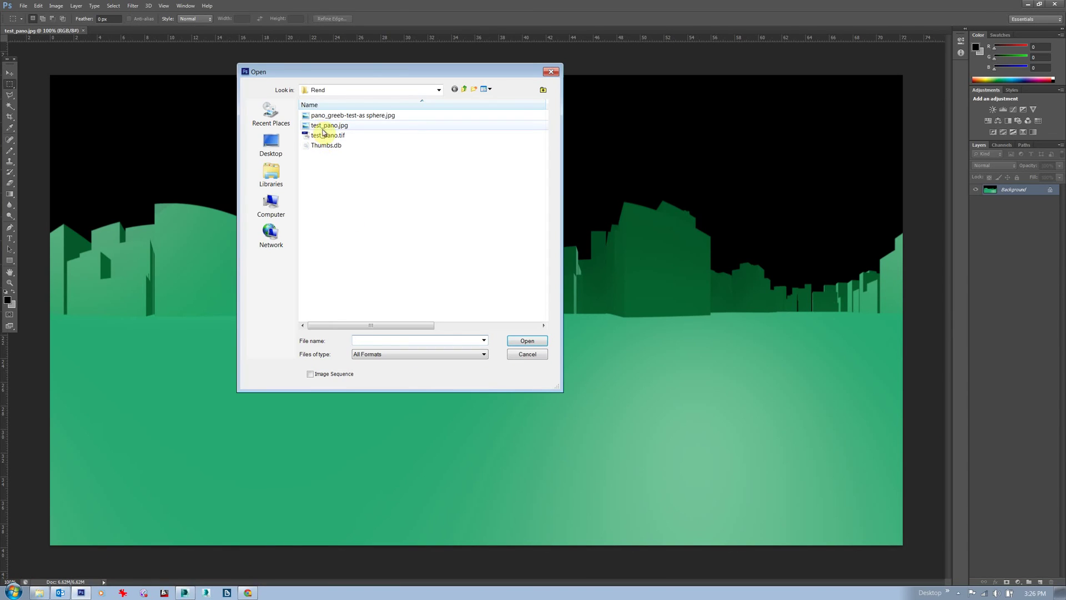
pyautogui.click(328, 135)
pyautogui.click(522, 344)
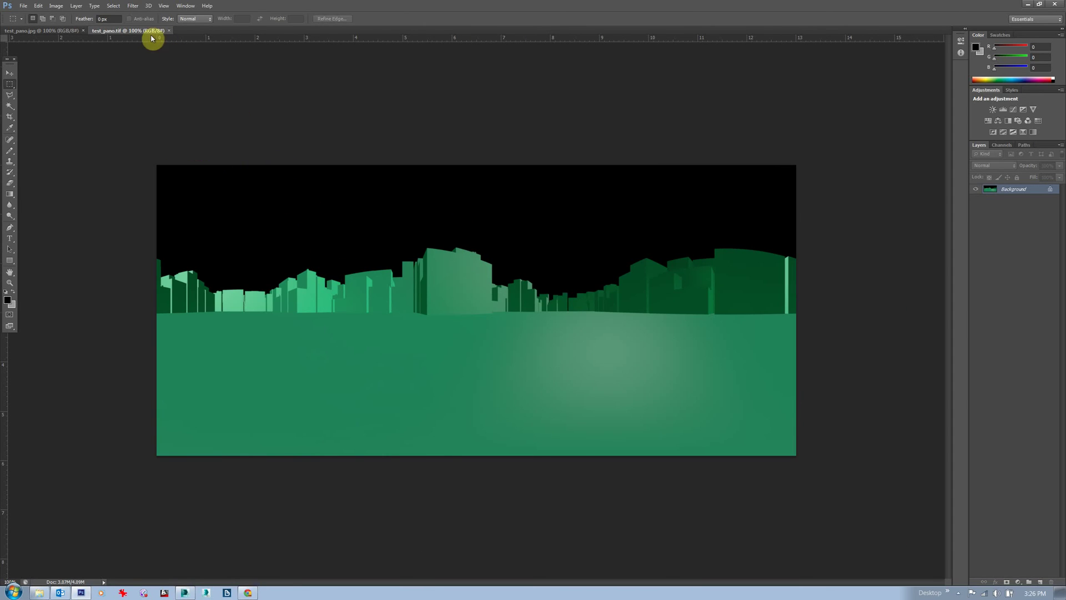
# Load the alpha channel as a selection and duplicate the Background layer.
pyautogui.click(114, 6)
pyautogui.click(139, 192)
pyautogui.click(335, 84)
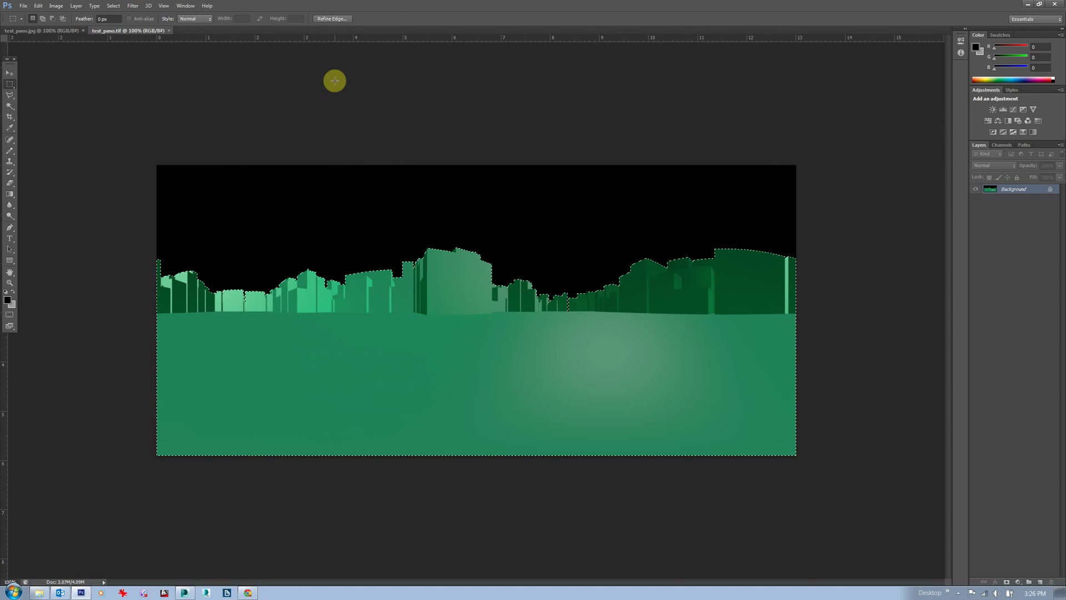
pyautogui.moveTo(1040, 581); pyautogui.dragTo(1040, 581)
# Hide Background, invert the selection, delete the black sky from Background copy, and deselect.
pyautogui.click(976, 198)
pyautogui.hotkey('ctrl', 'shift', 'i')
pyautogui.press('Delete')
pyautogui.click(533, 217)
pyautogui.click(21, 7)
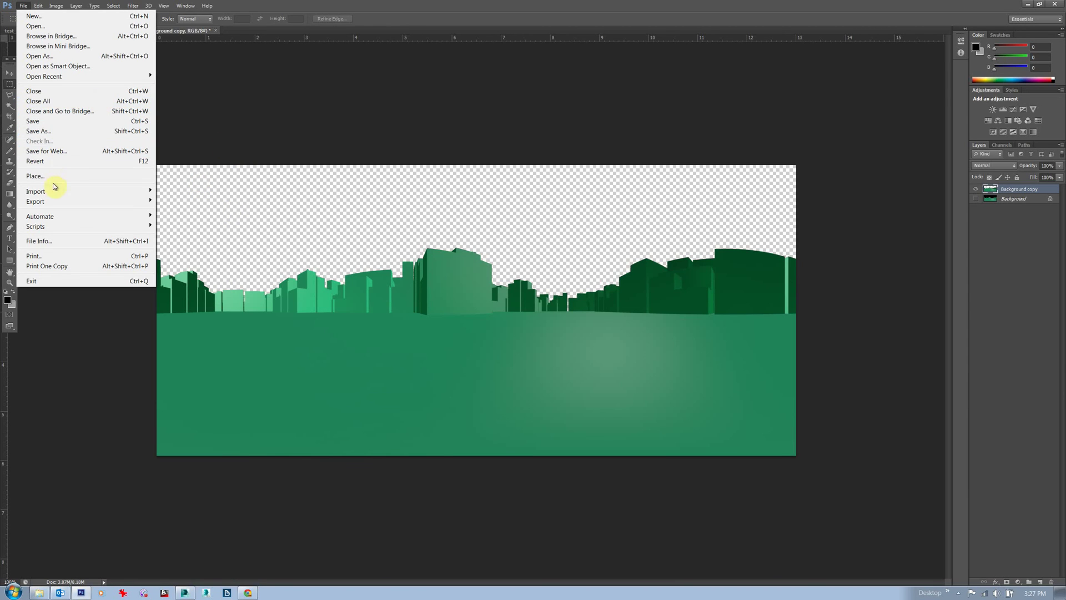